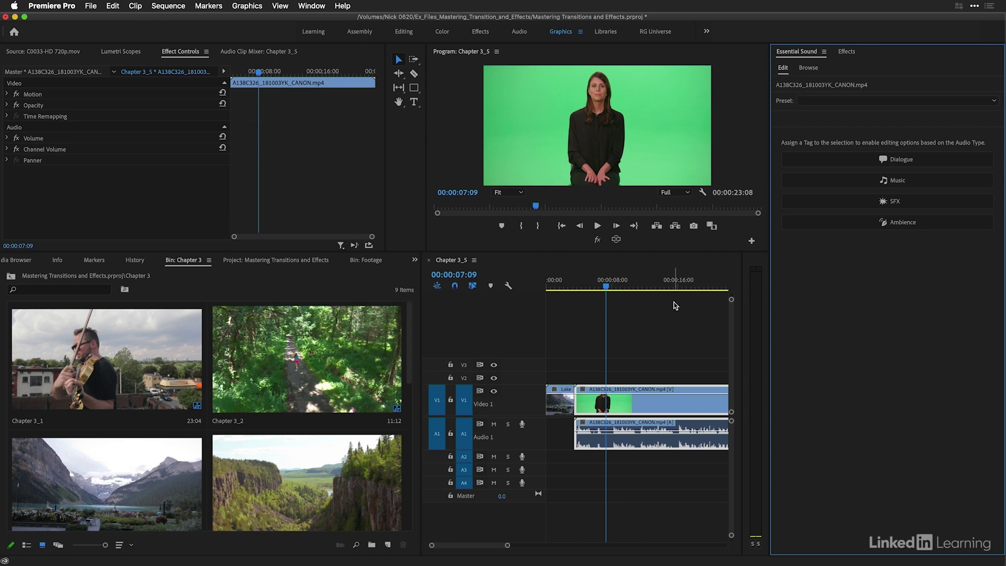
Play the green-screen dialogue clip from its start to listen to the audio
click(588, 282)
key(Up)
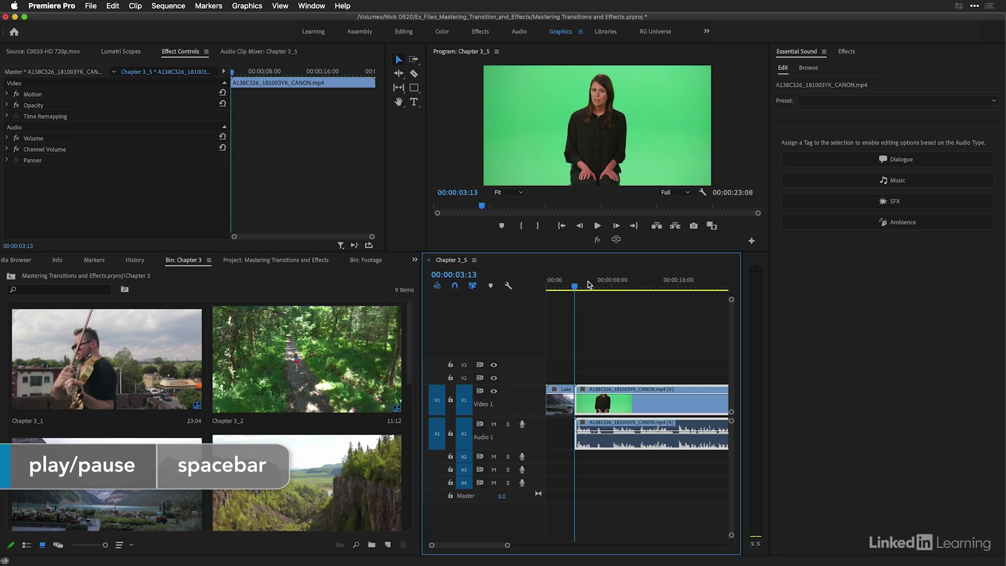
key(space)
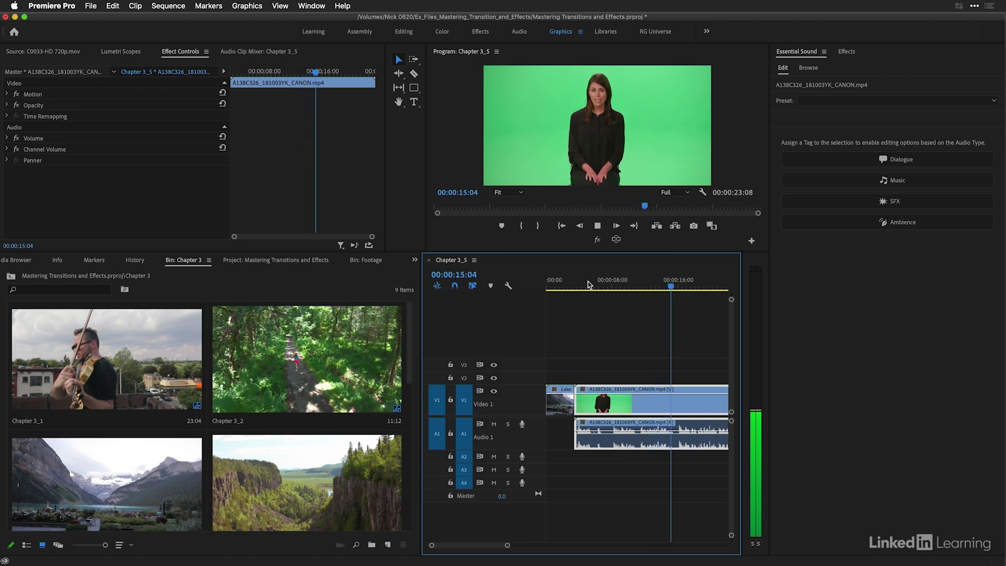
key(space)
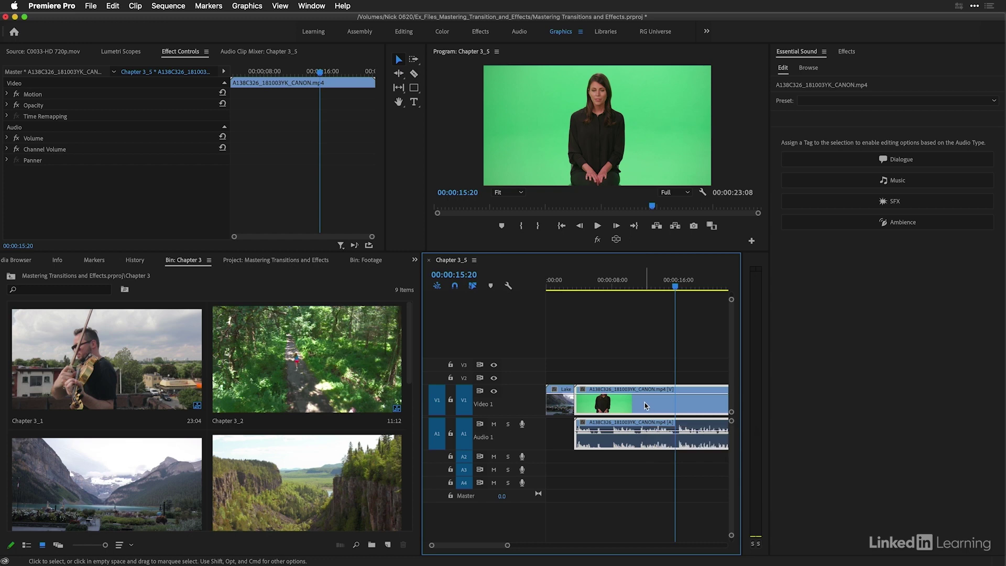
Open the Essential Sound panel, tag the clip as Dialogue, and expand its Repair options
click(780, 52)
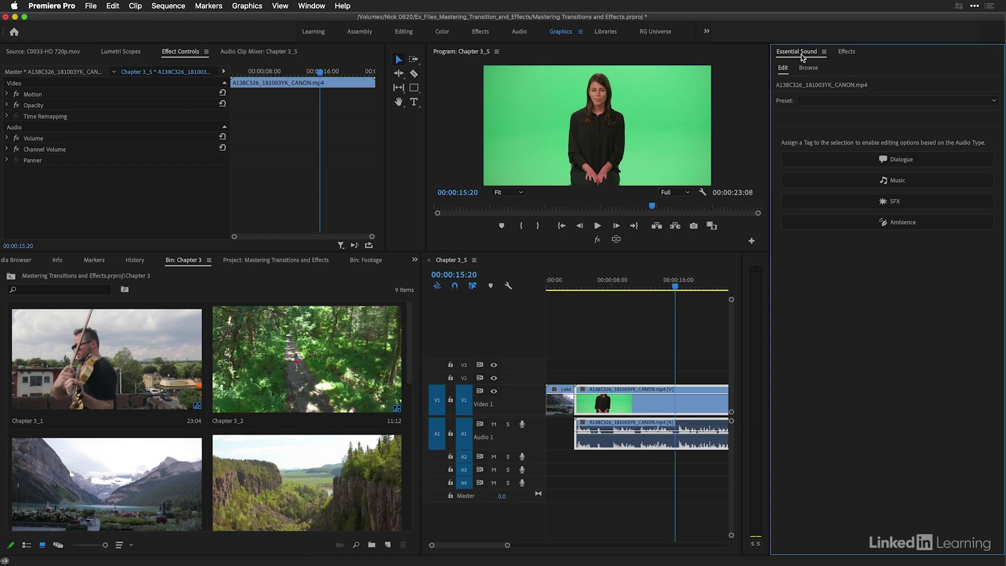
click(310, 6)
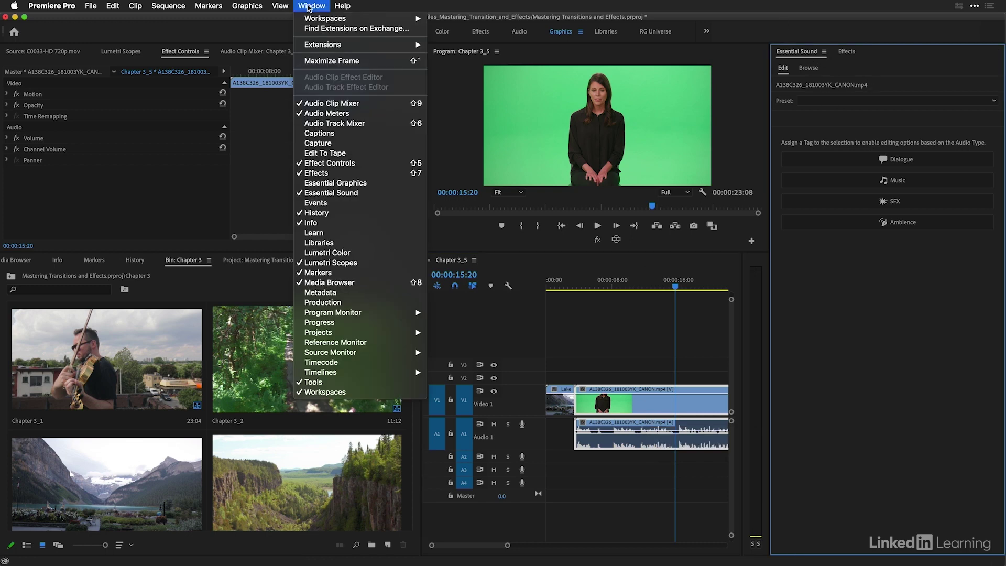
click(344, 195)
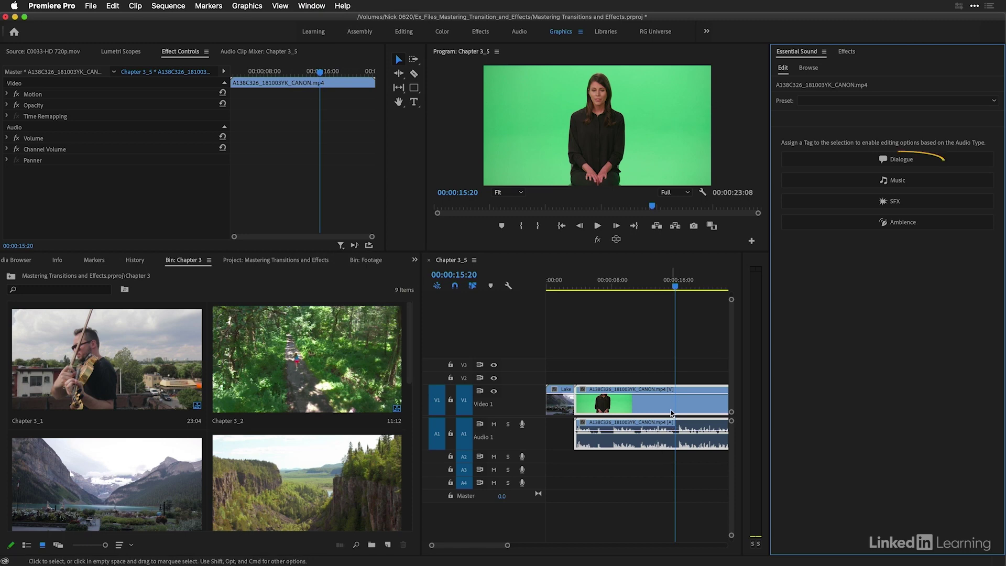
click(840, 159)
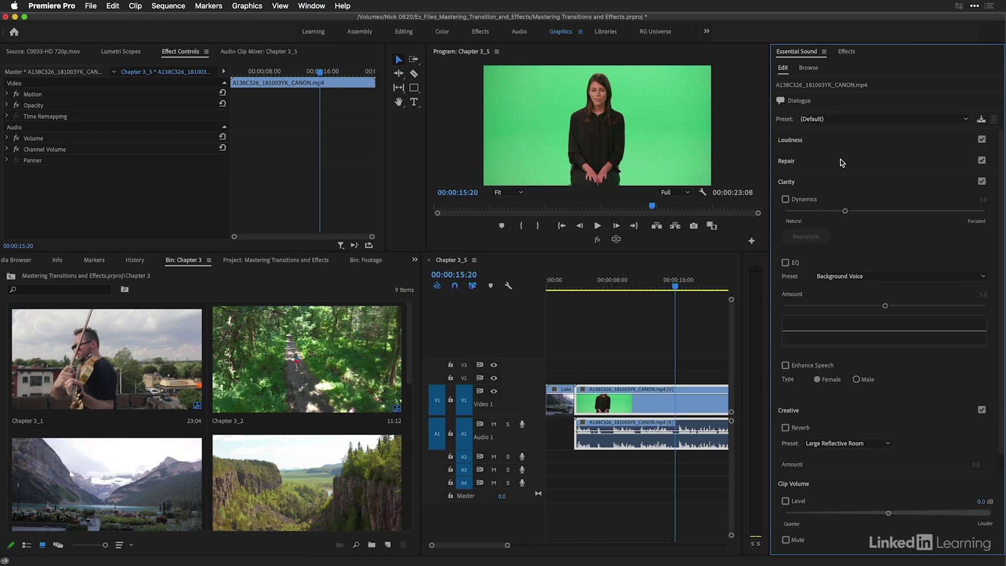
click(796, 162)
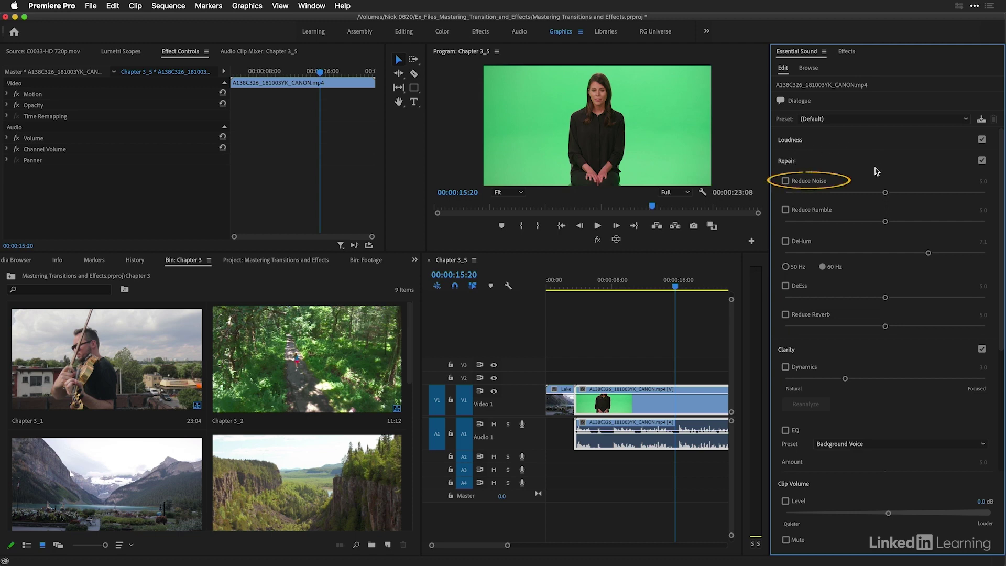
Enable Reduce Noise on the dialogue clip and set its amount to 1.0
click(786, 182)
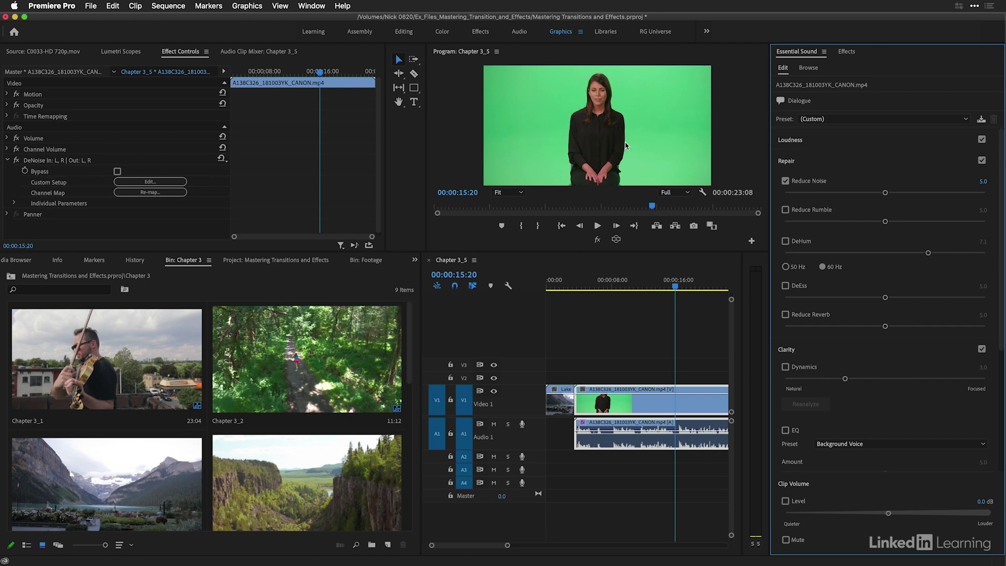
drag(885, 194, 810, 192)
drag(808, 192, 804, 192)
Play back from about nine seconds to hear the noise-reduced dialogue
click(626, 284)
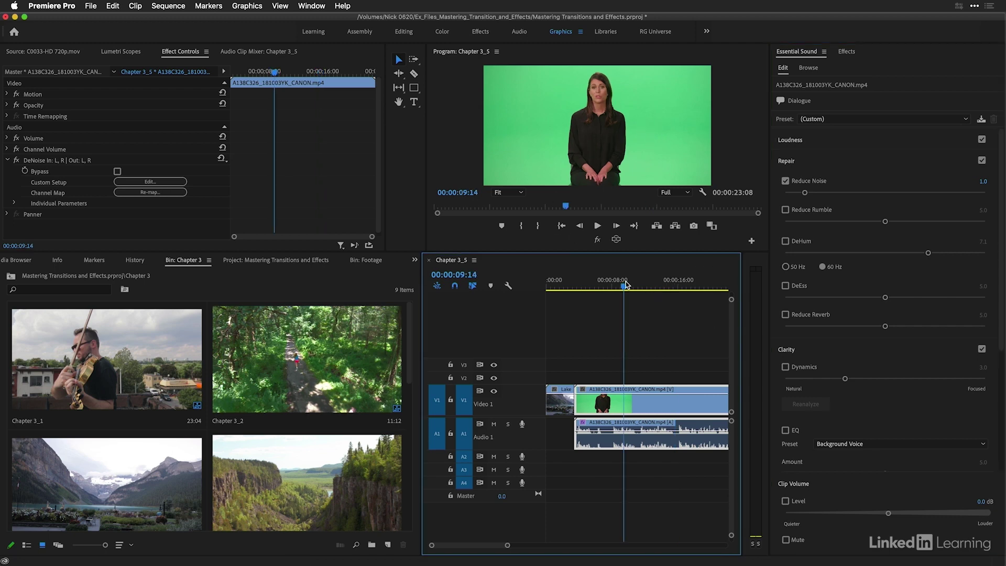
key(space)
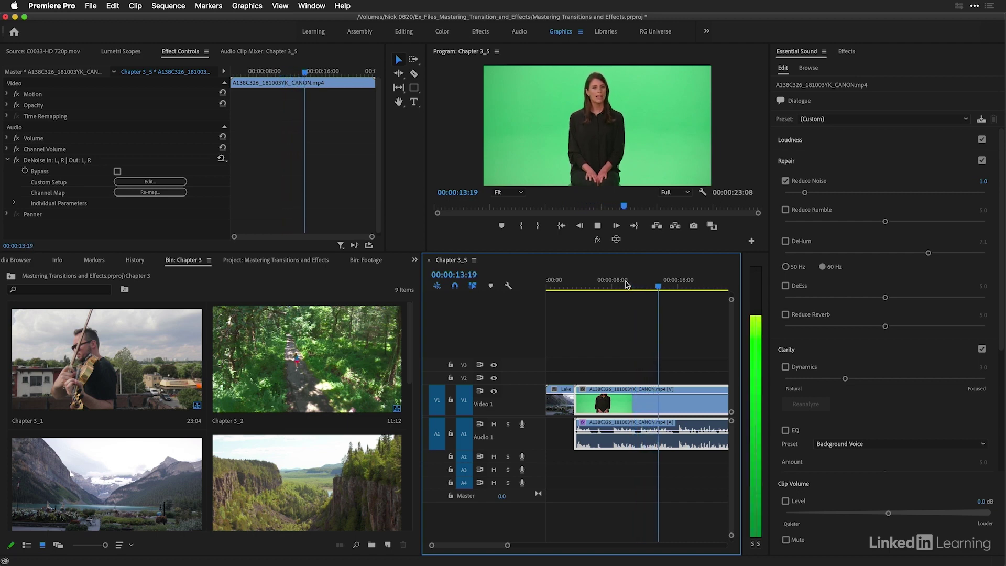
key(space)
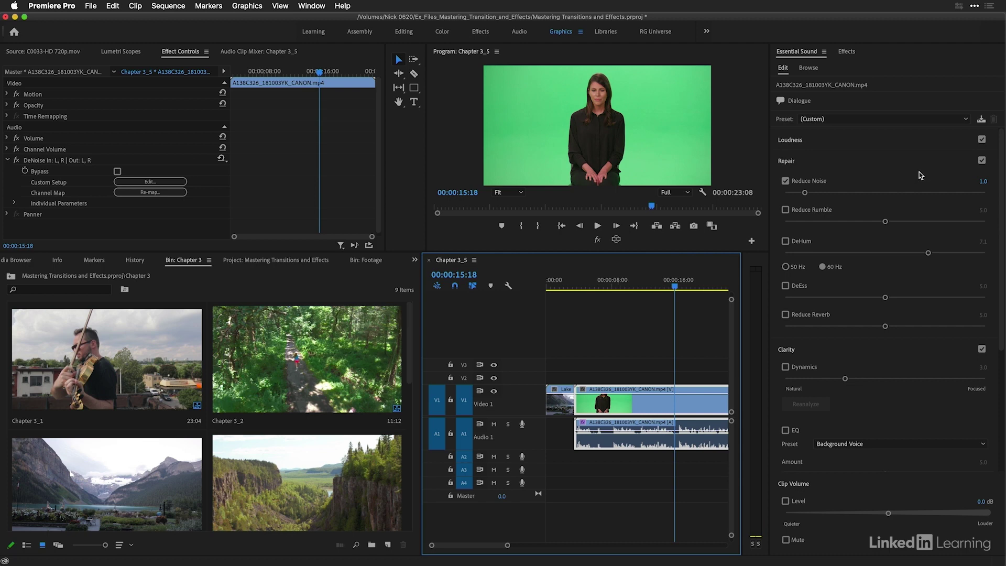
Collapse Repair and enable Clarity EQ with the Vocal Presence preset at amount 4.5
click(846, 161)
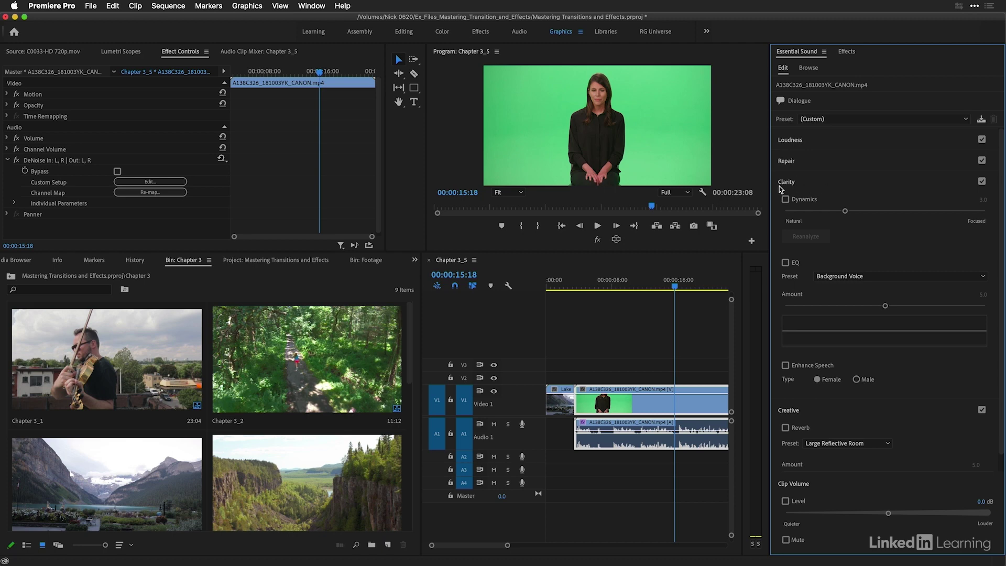
click(784, 263)
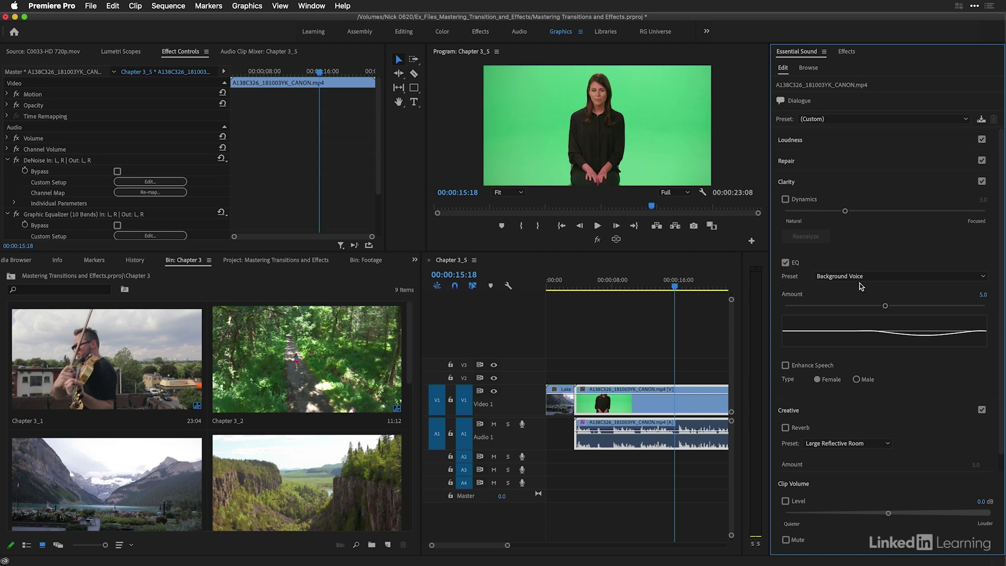
scroll(49, 208, down, 3)
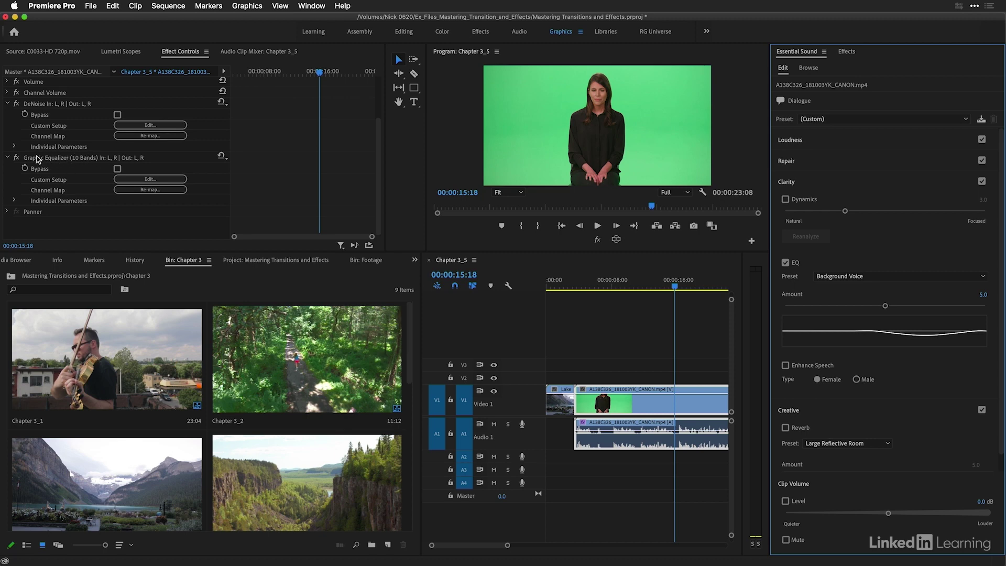
click(897, 278)
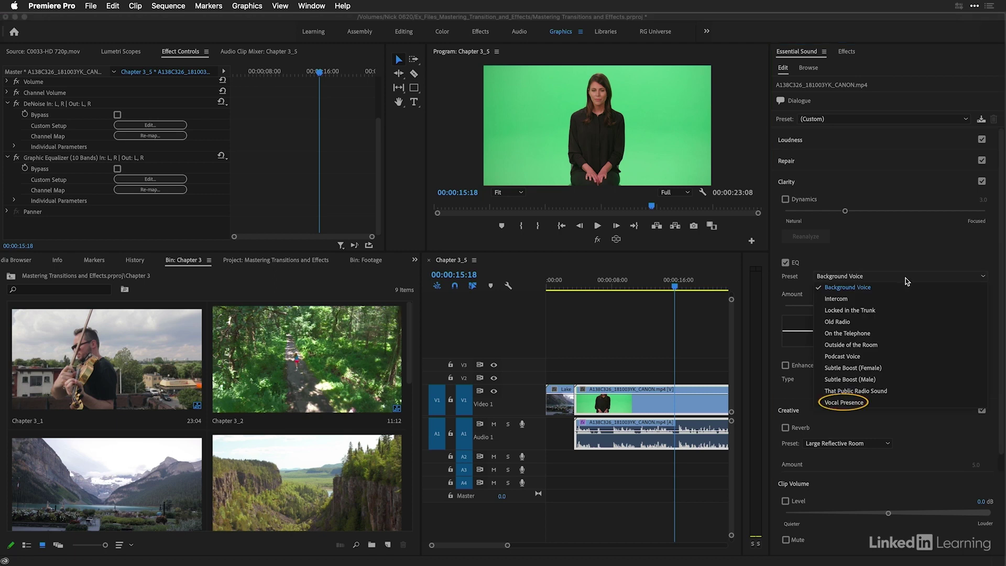
click(879, 400)
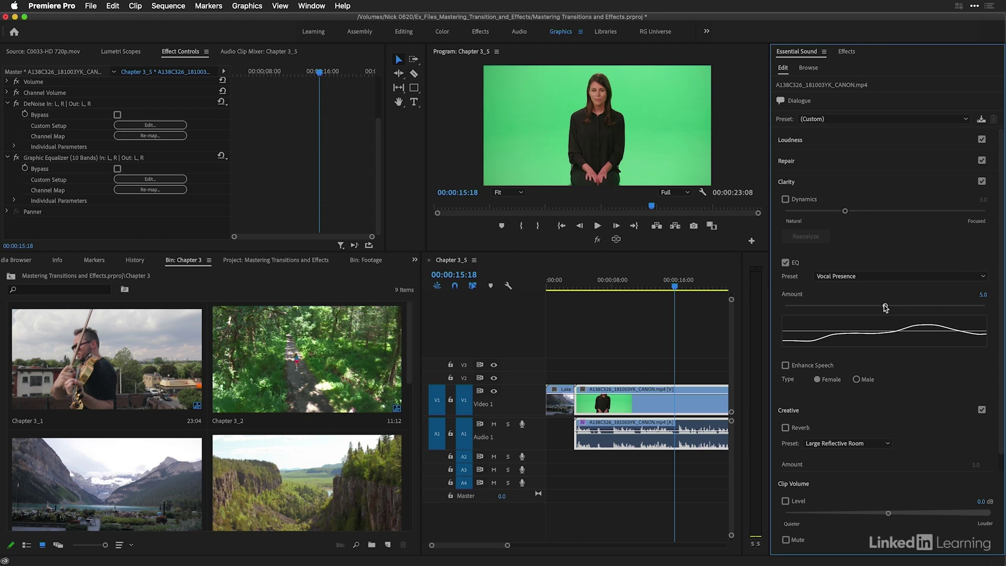
mouse_move(885, 305)
mouse_down()
mouse_move(834, 306)
mouse_move(874, 305)
mouse_up()
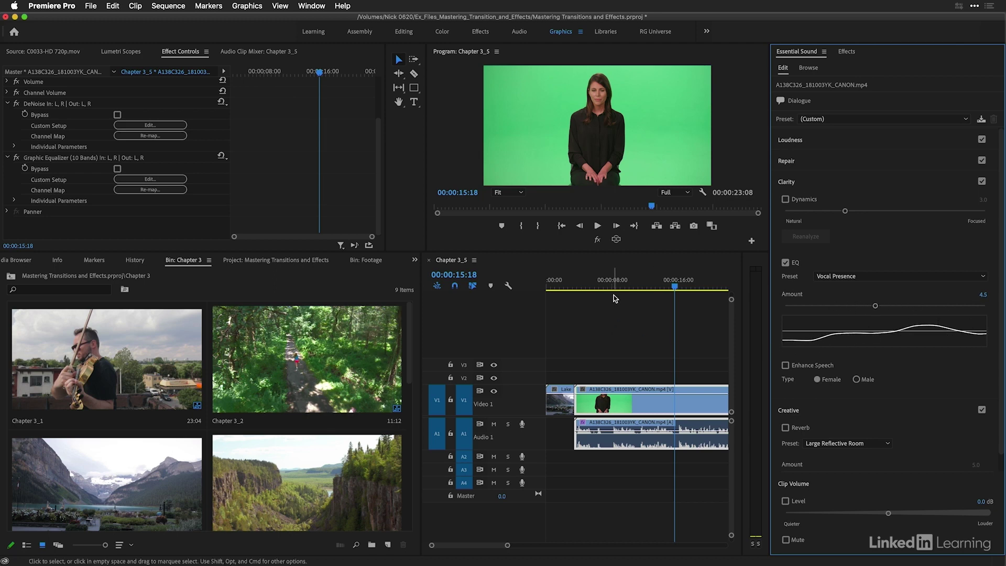
Play back the equalised dialogue, then fit the whole sequence in the timeline
key(space)
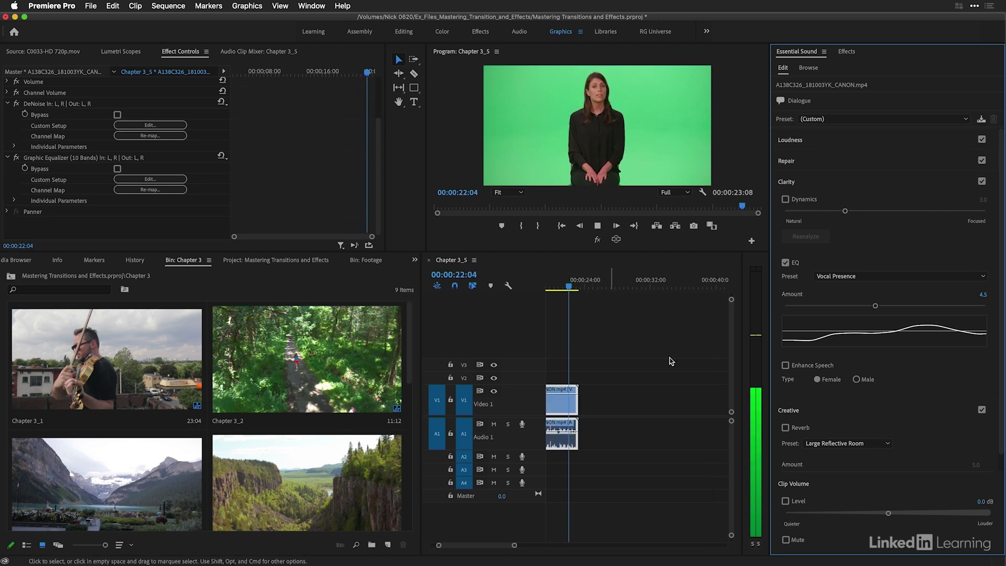
key(space)
scroll(649, 366, left, 5)
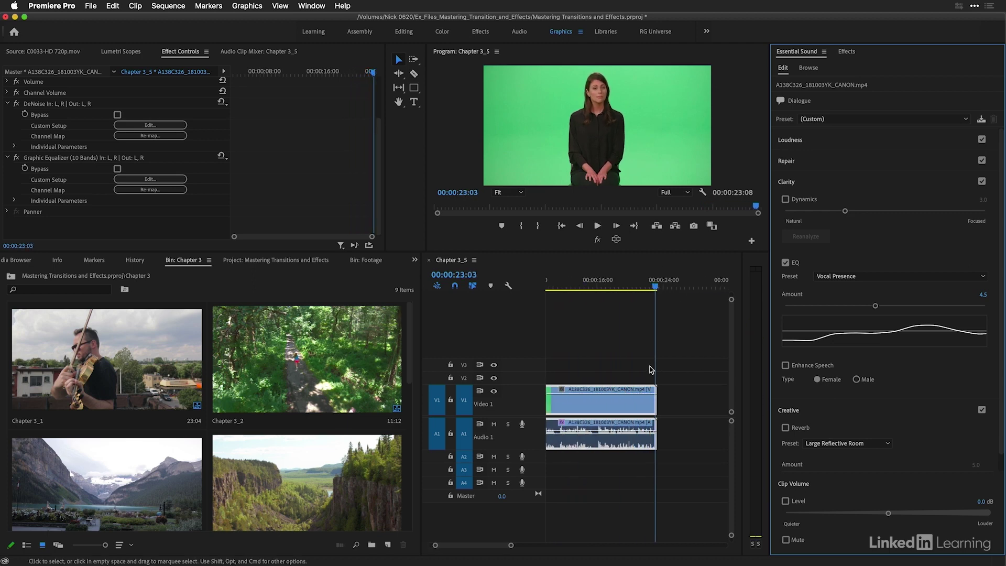
scroll(652, 366, left, 3)
scroll(781, 398, down, 1)
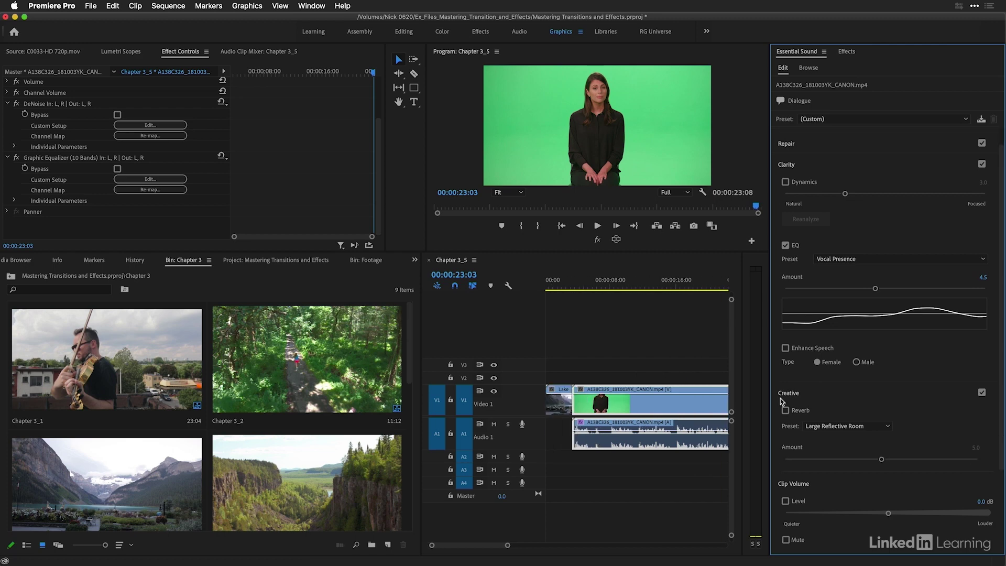
key(backslash)
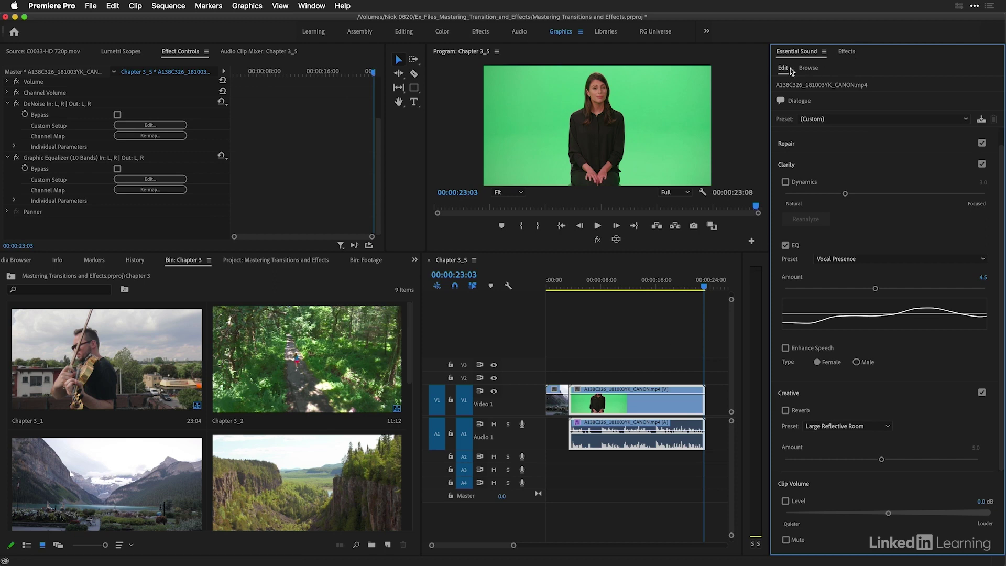
Browse the Adobe Stock music list and park the playhead at 00:00:01:00 on the lake shot
click(809, 68)
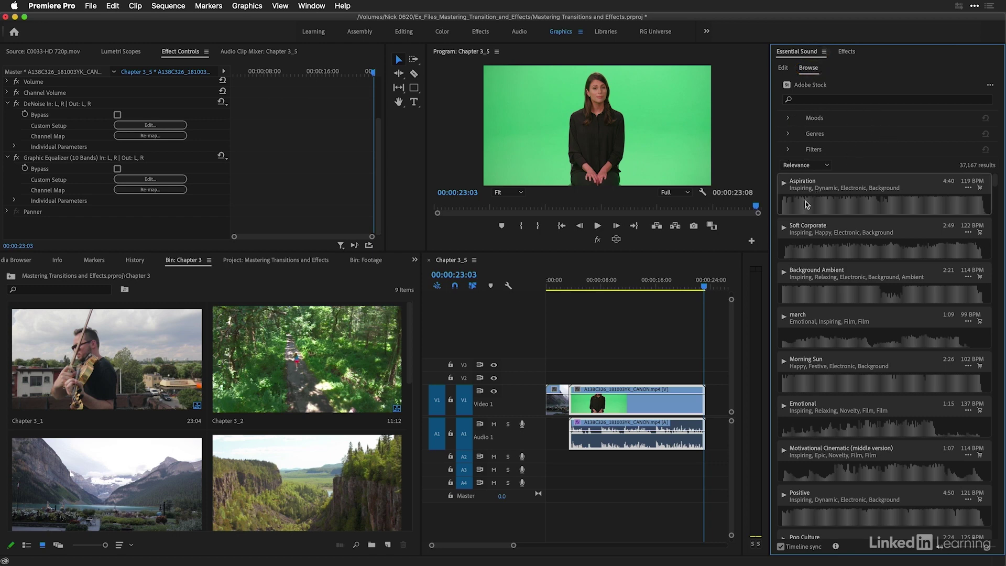
scroll(805, 201, down, 3)
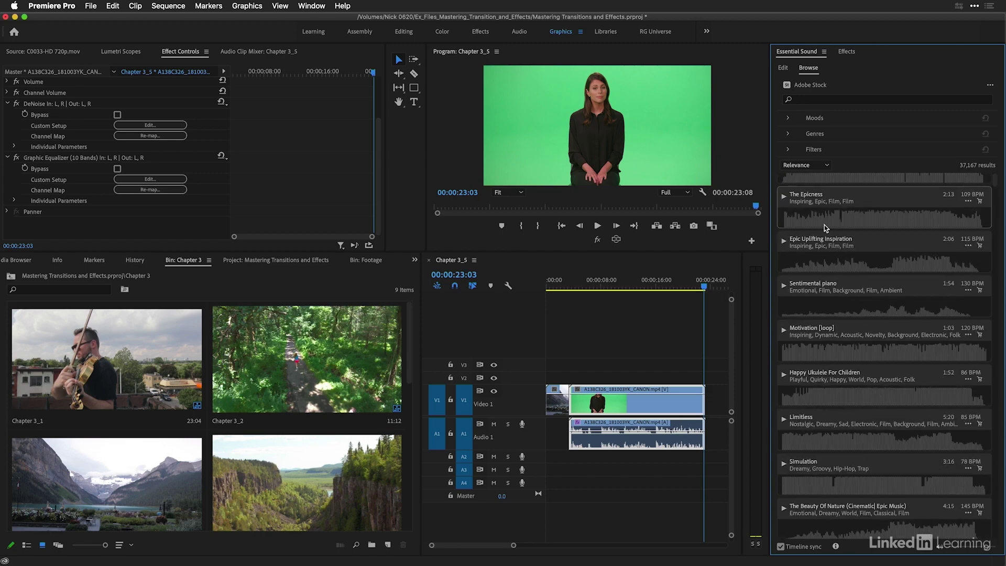
click(552, 287)
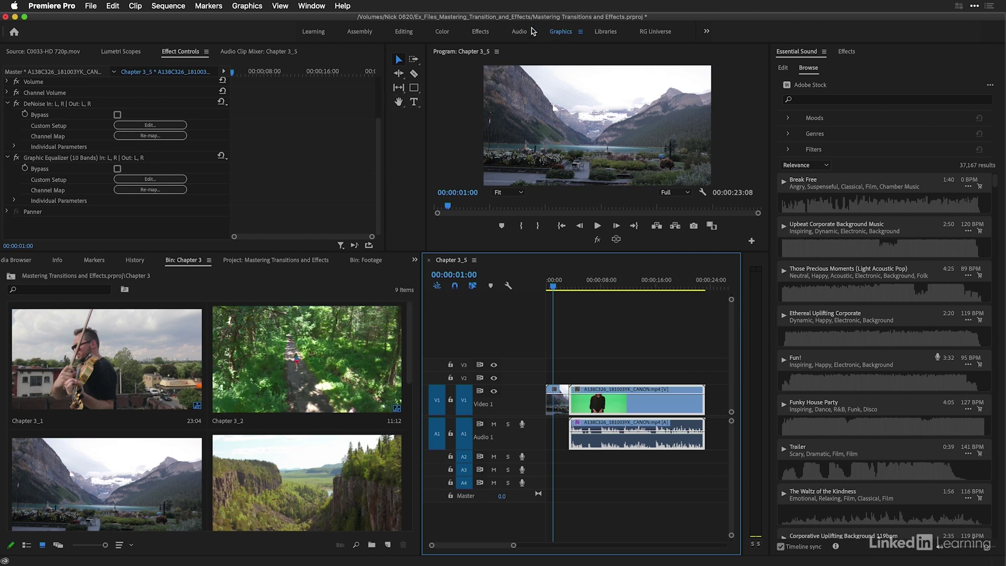
click(315, 7)
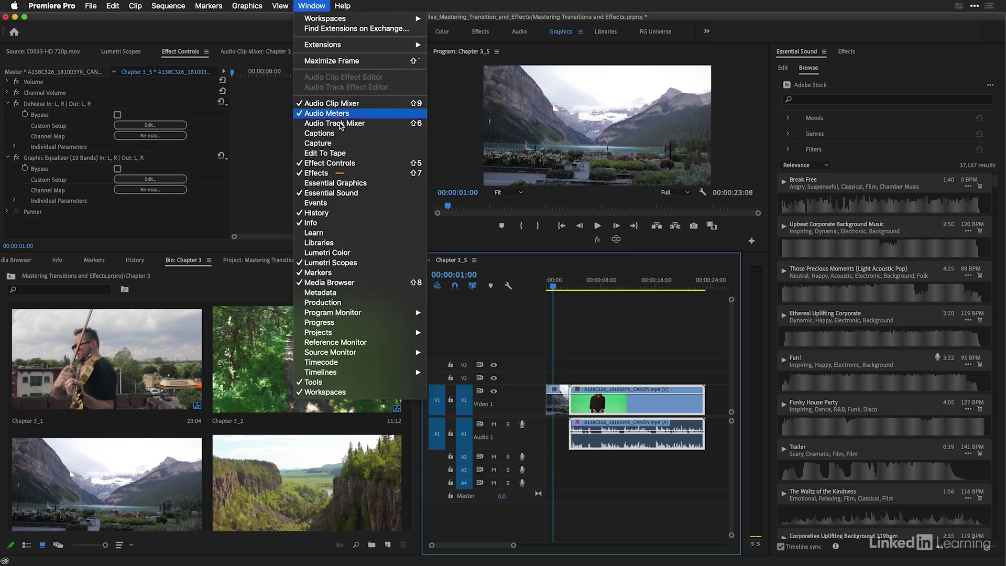
Open Essential Graphics, scroll through My Templates, and list the free Adobe Stock title templates
click(335, 183)
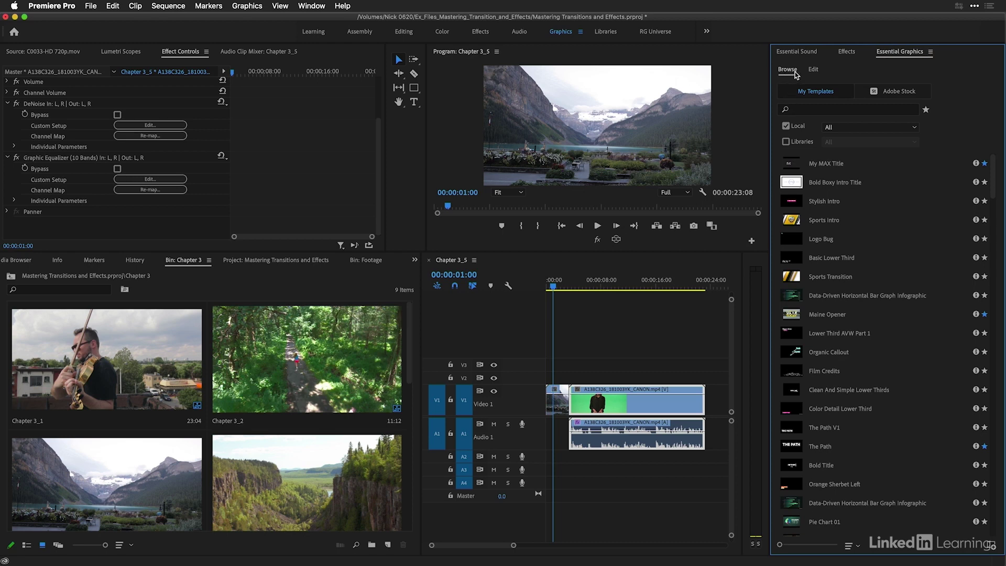
scroll(834, 526, down, 3)
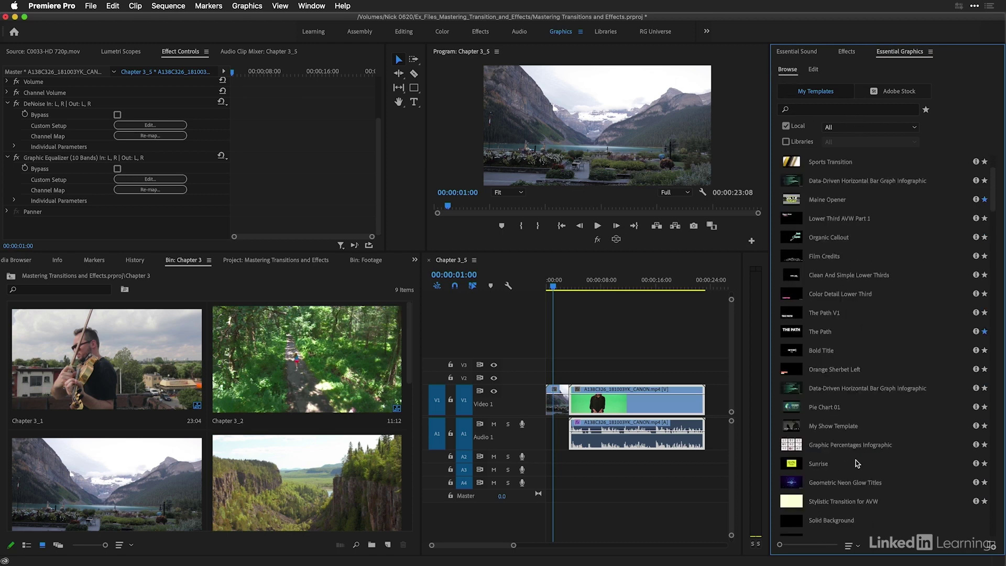
scroll(856, 463, down, 4)
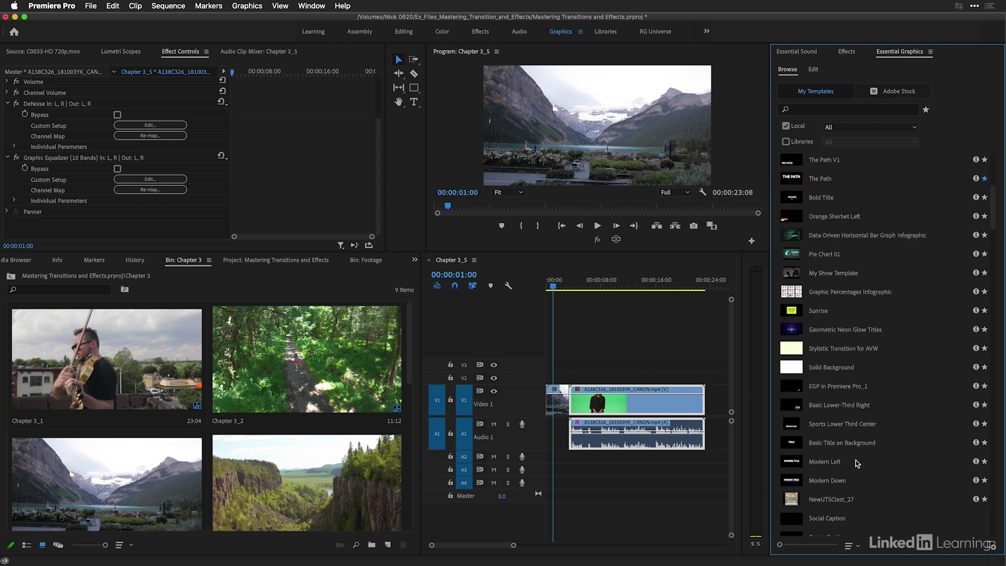
scroll(856, 460, down, 3)
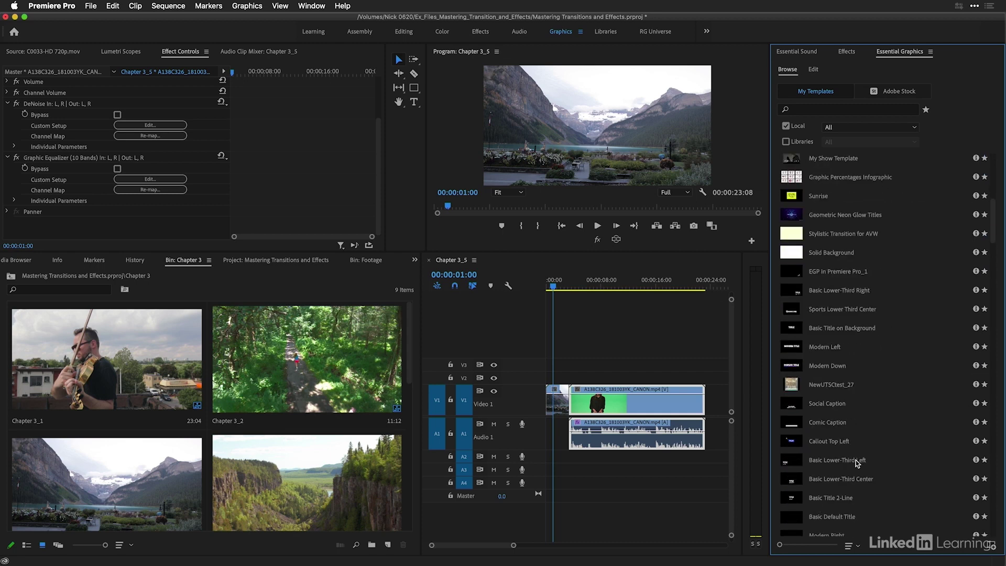
scroll(856, 460, down, 3)
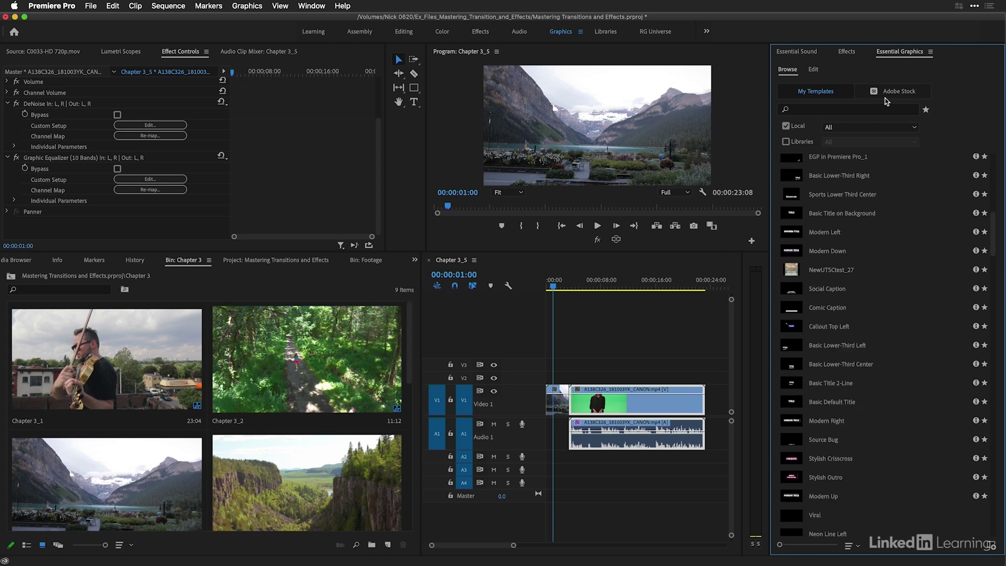
scroll(883, 90, down, 3)
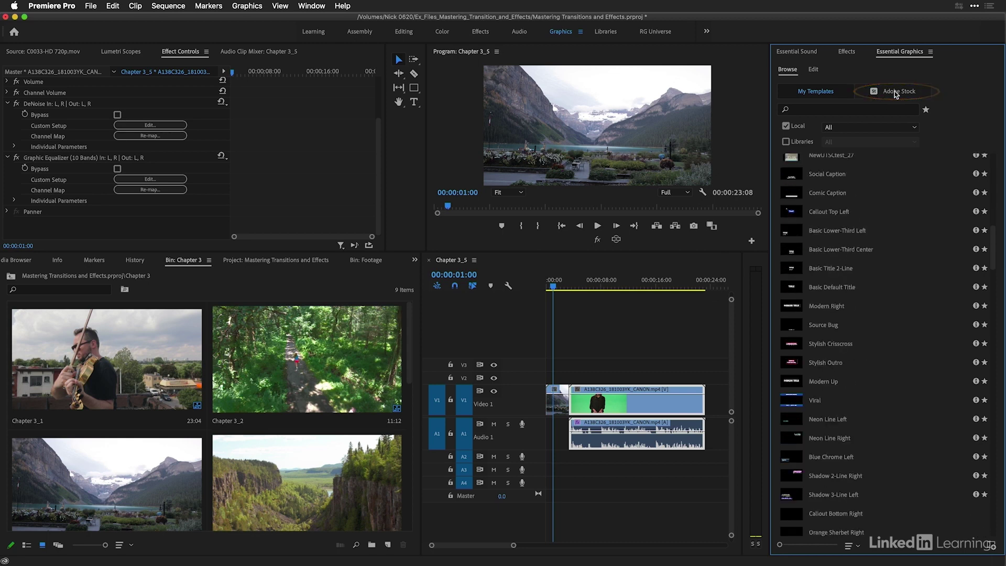
scroll(894, 91, down, 2)
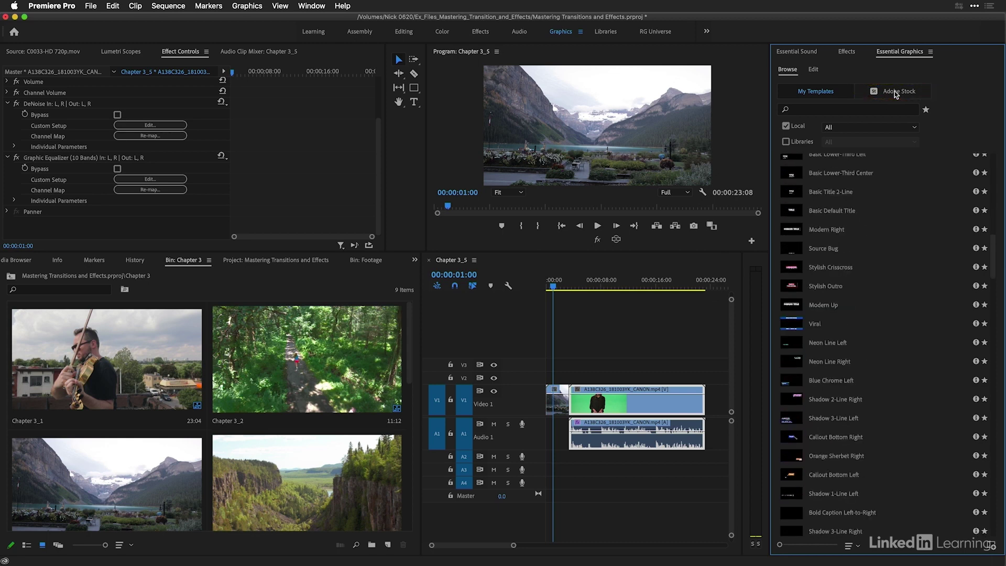
scroll(894, 91, down, 3)
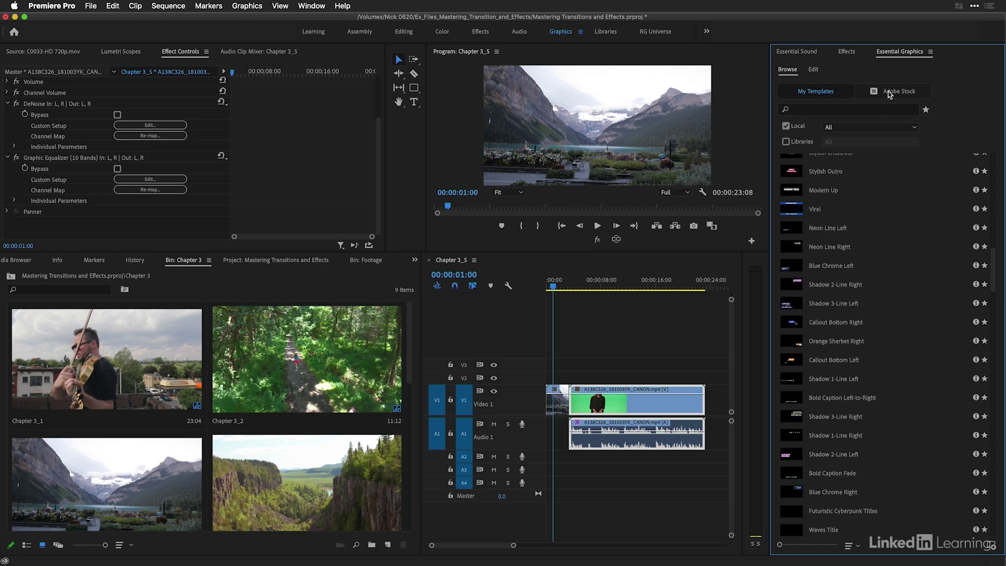
scroll(887, 91, down, 4)
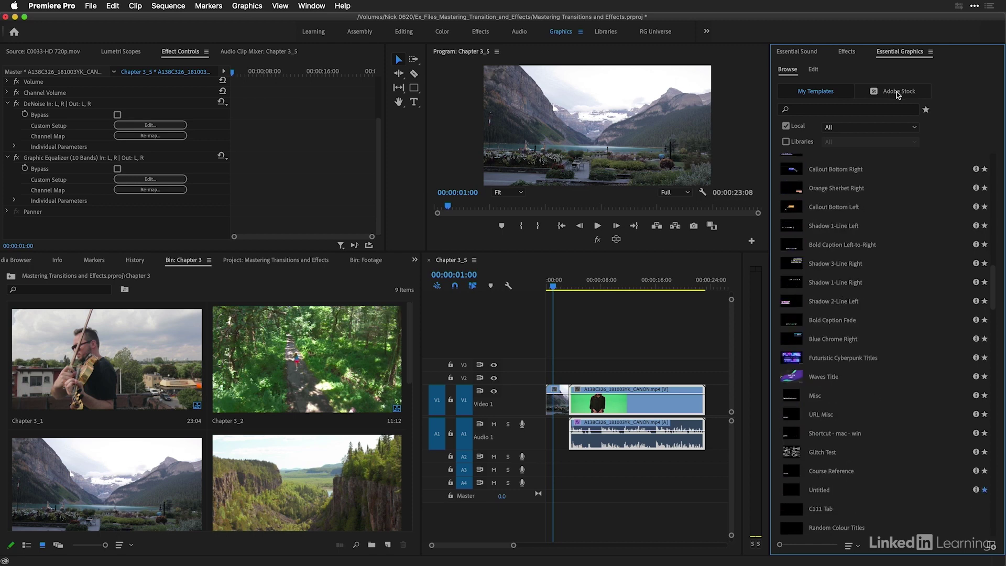
scroll(897, 92, down, 5)
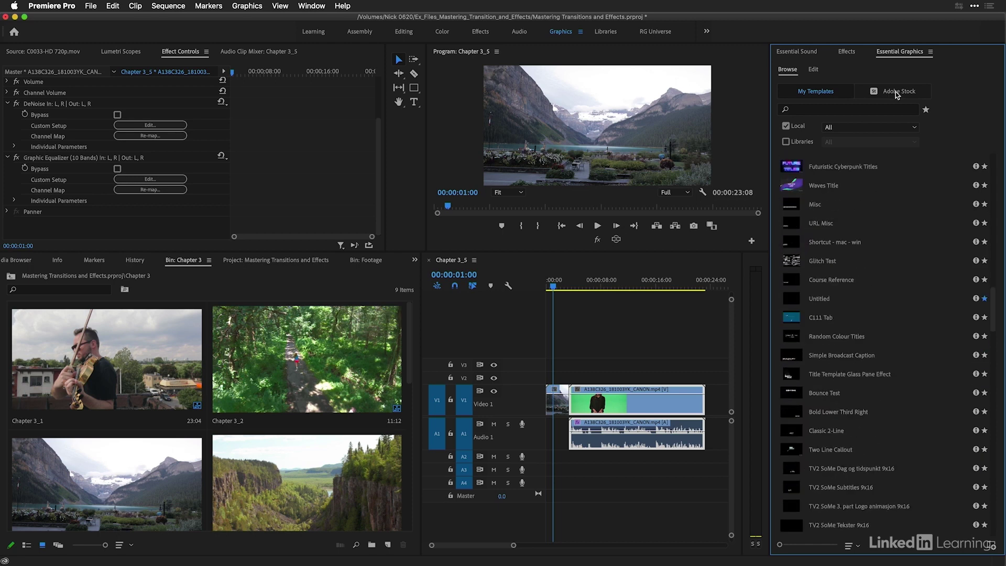
scroll(894, 92, down, 3)
click(895, 93)
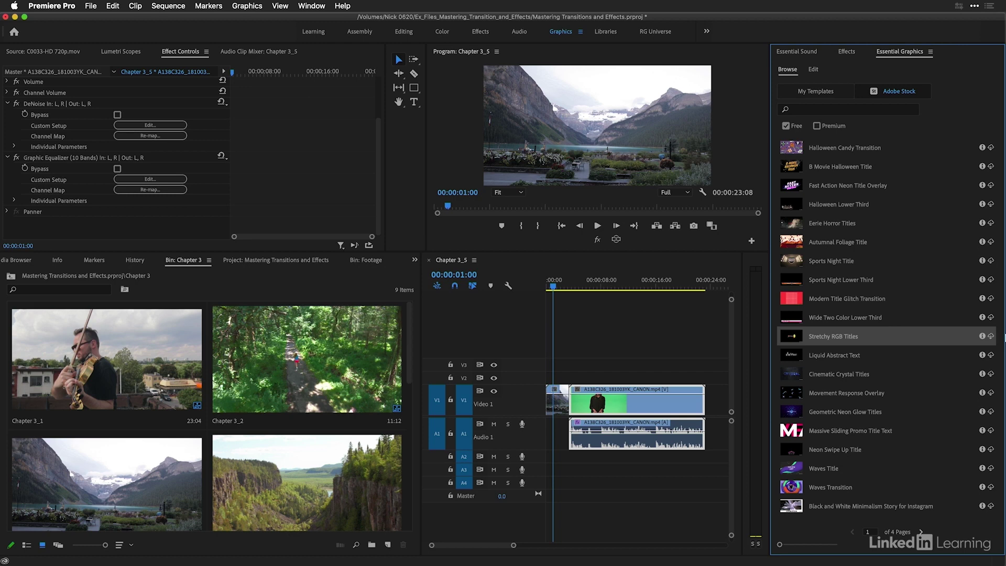
Review and download the free Wide Two Color Lower Third template, then switch to the empty Edit view
click(982, 318)
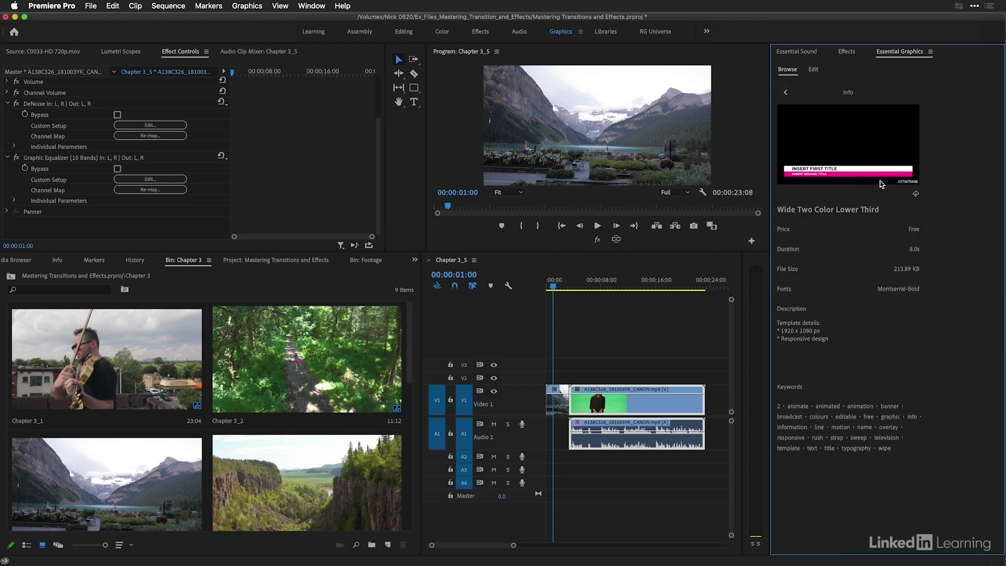
click(915, 194)
click(785, 93)
click(810, 71)
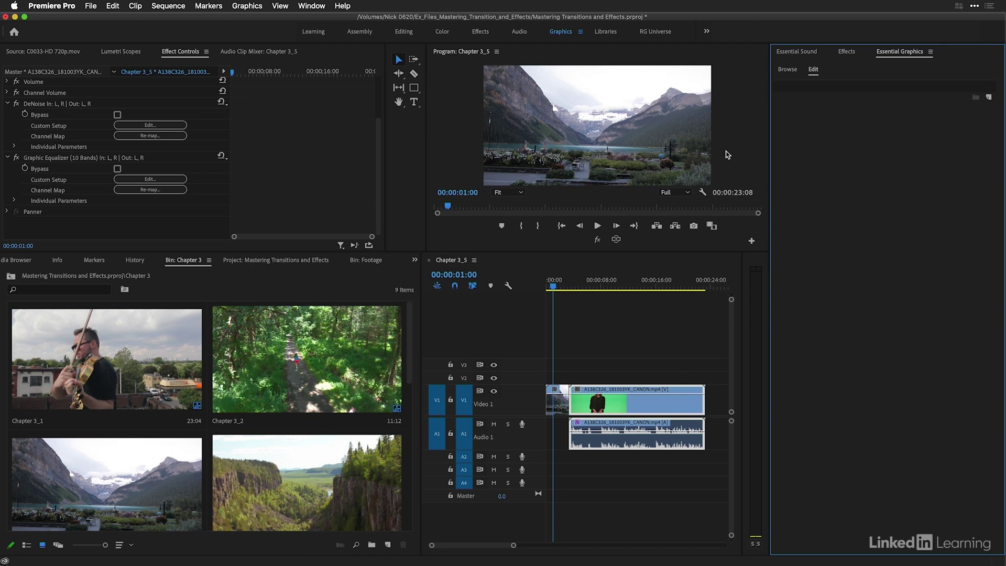
Add a 'Lake Louise' text title over the lake shot in the Program monitor
click(414, 101)
click(572, 127)
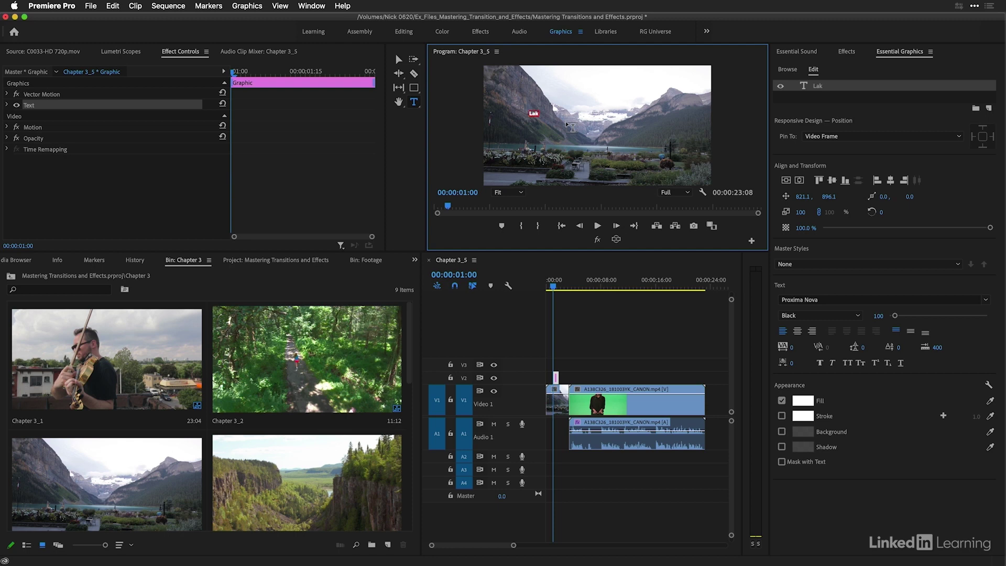
text(Lake Louise)
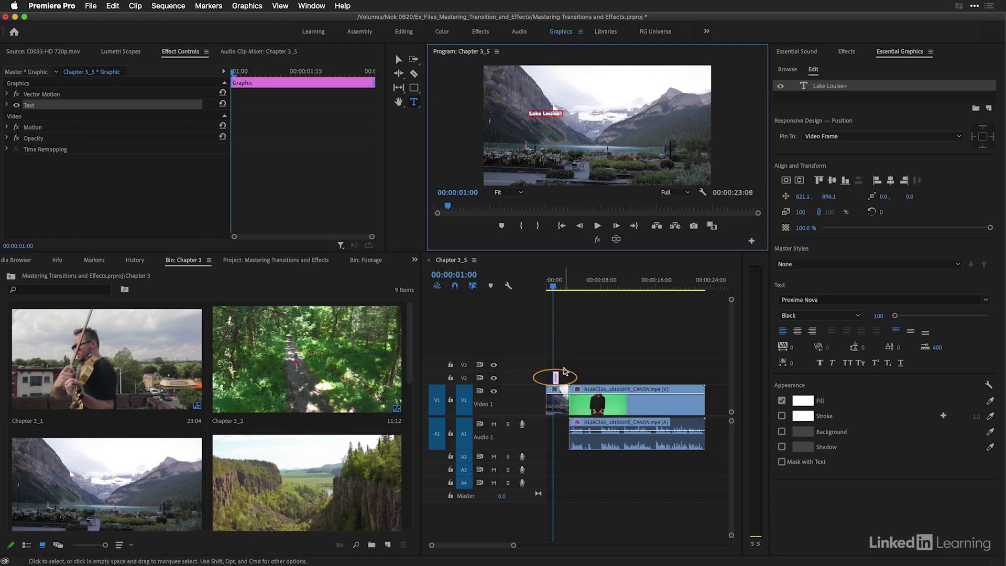
Zoom in on the timeline, select the Lake Louise graphic, and add a second text layer
click(564, 371)
key(=)
key(=)
key(=)
click(629, 285)
click(624, 381)
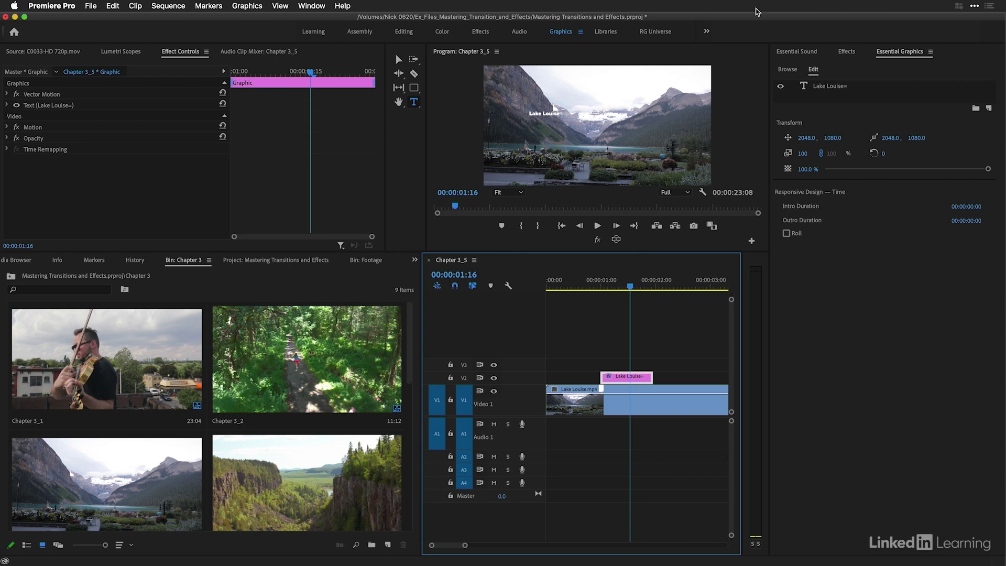
key(super+t)
click(629, 284)
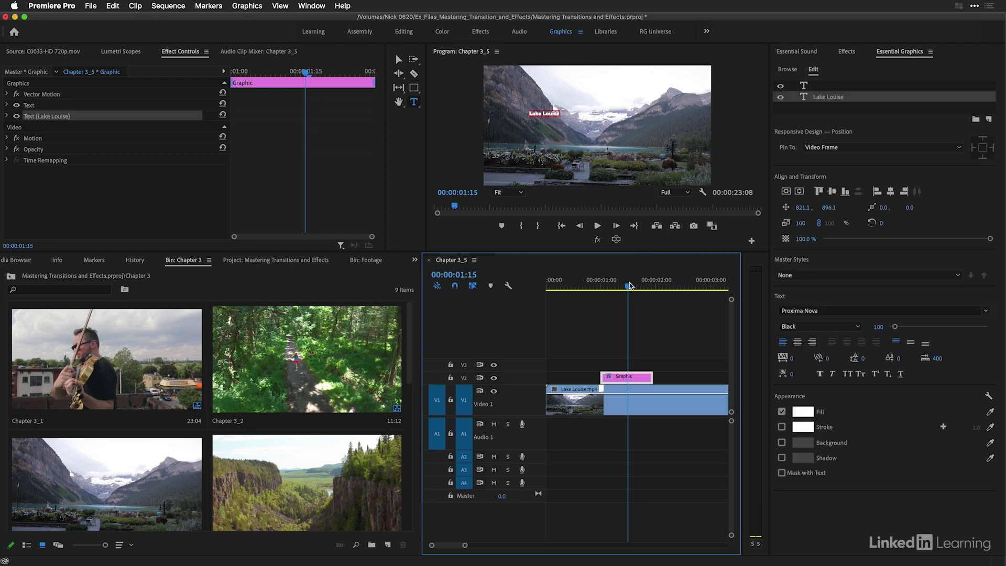